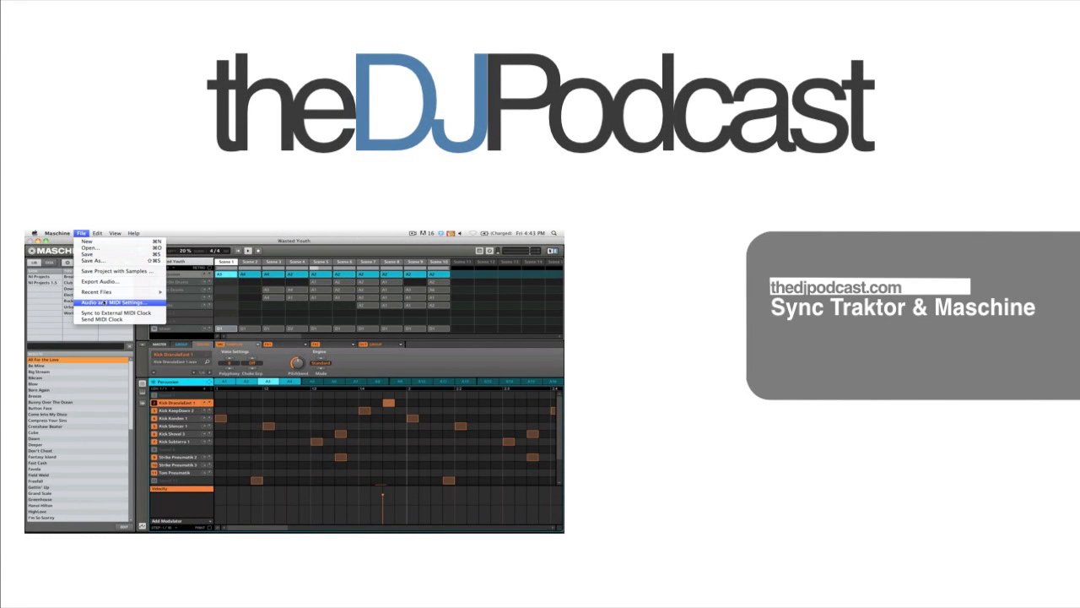
Show the MIDI input devices in Maschine's Audio and MIDI Settings
{"action": "left_click", "coordinate": [104, 302]}
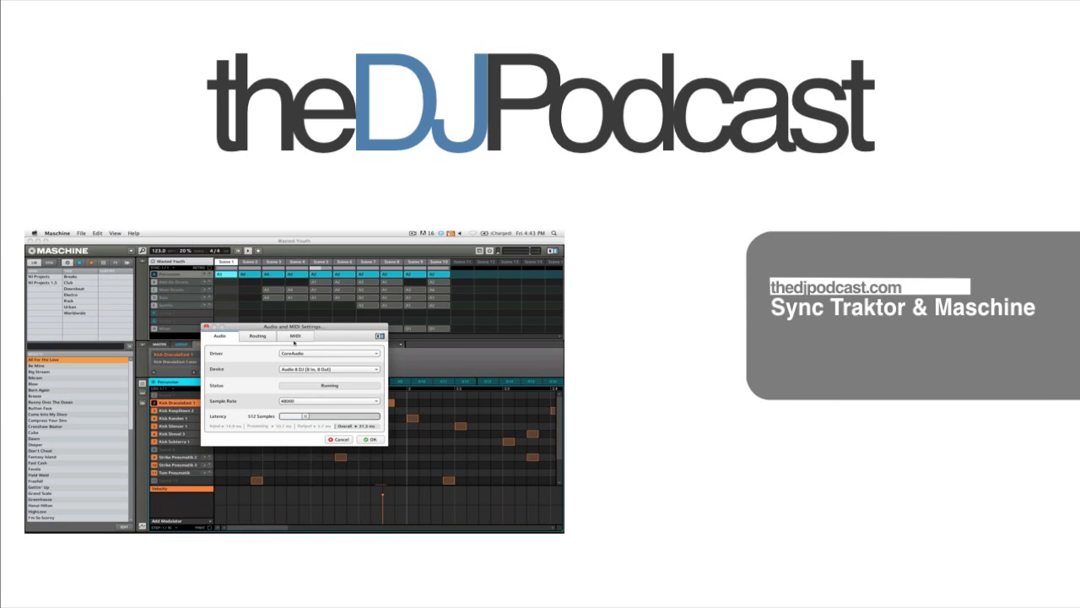
{"action": "left_click", "coordinate": [295, 336]}
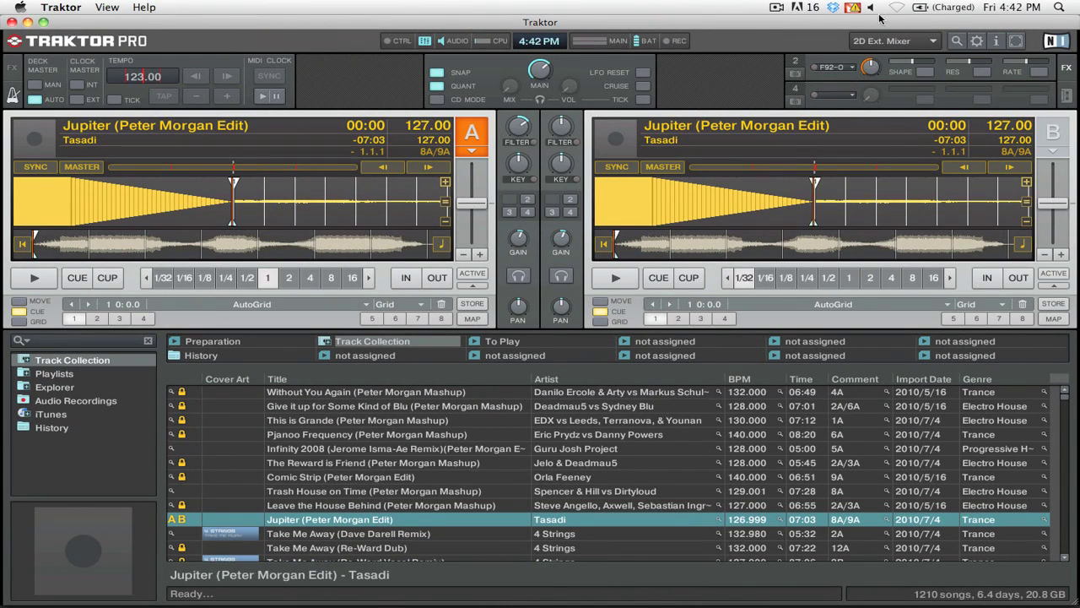
Add a new Generic MIDI device in Traktor's Controller Manager preferences
{"action": "left_click", "coordinate": [979, 42]}
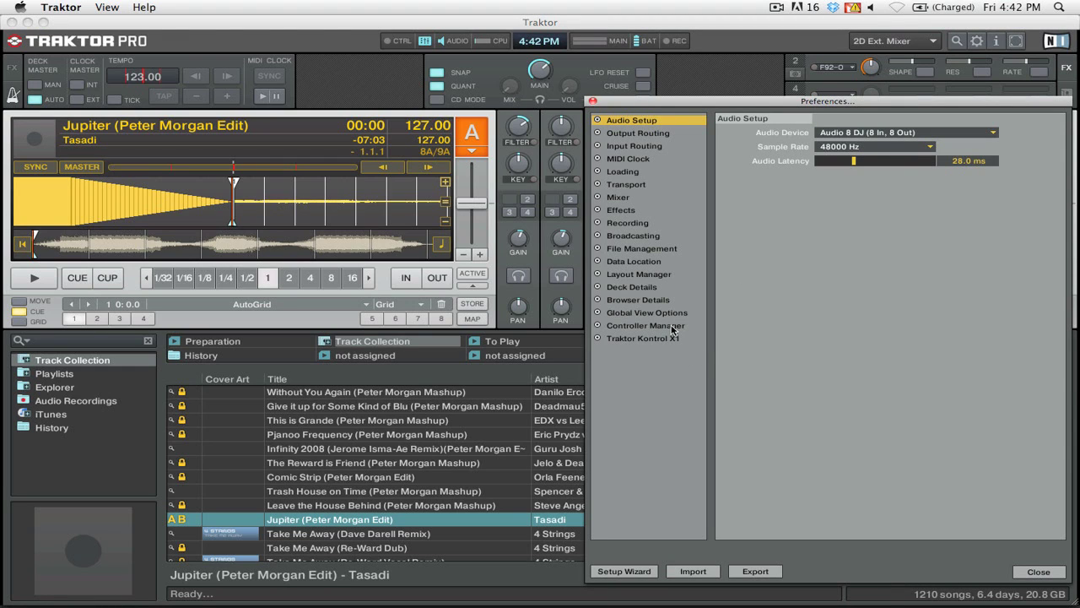
{"action": "left_click", "coordinate": [646, 326]}
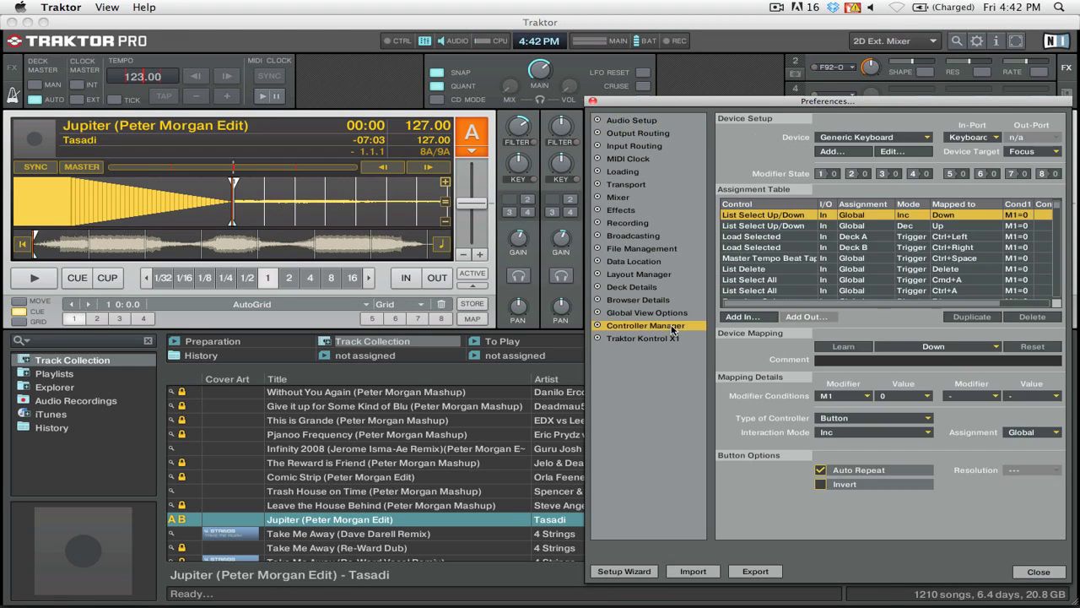
{"action": "left_click", "coordinate": [832, 151]}
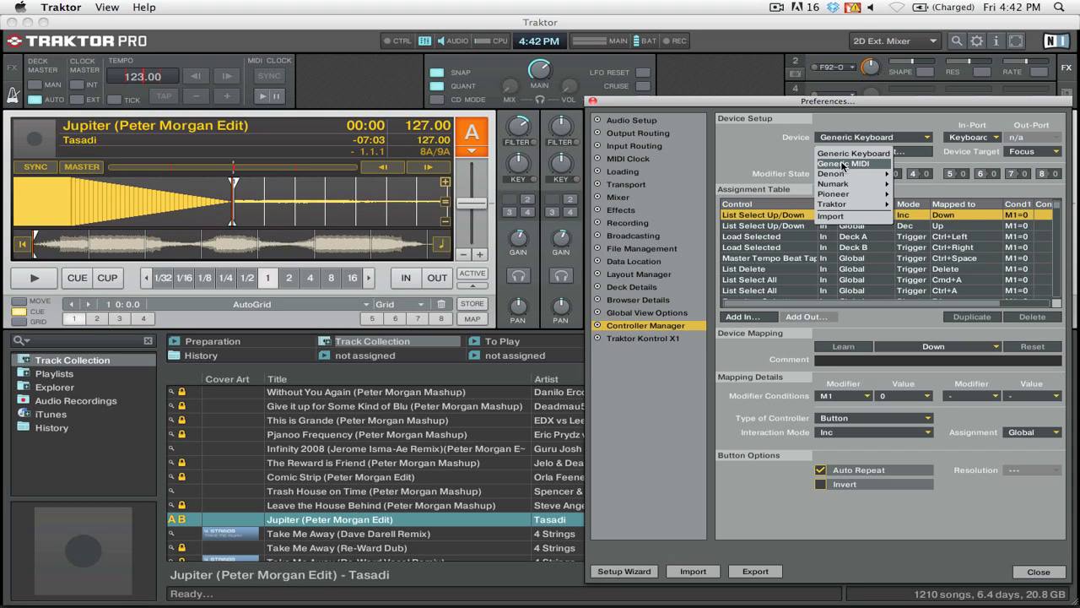
{"action": "left_click", "coordinate": [842, 164]}
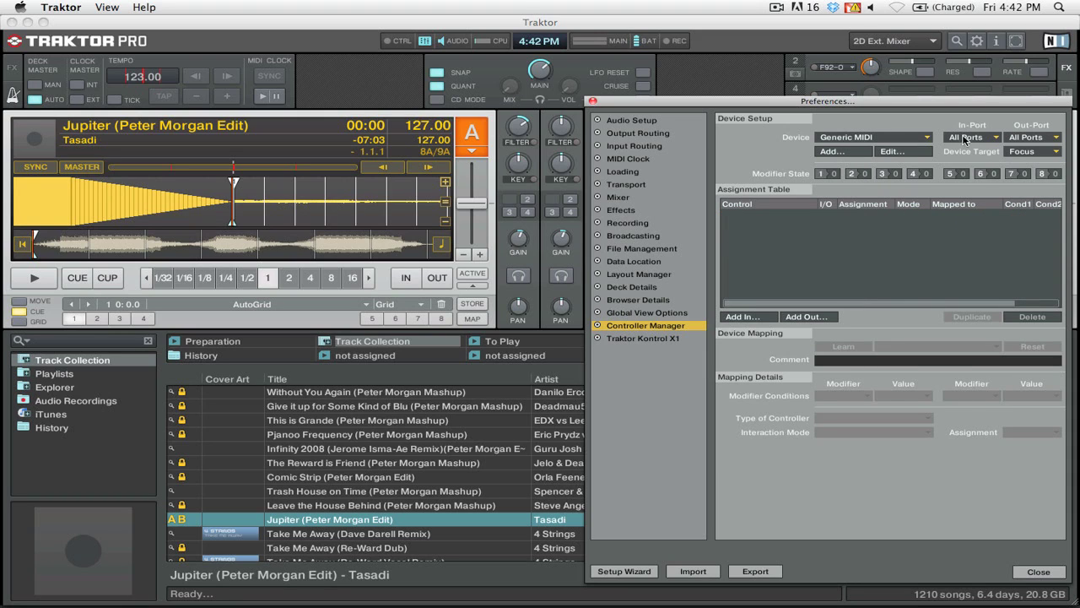
Set the device's In-Port to None and Out-Port to Traktor Virtual Output
{"action": "left_click", "coordinate": [968, 138]}
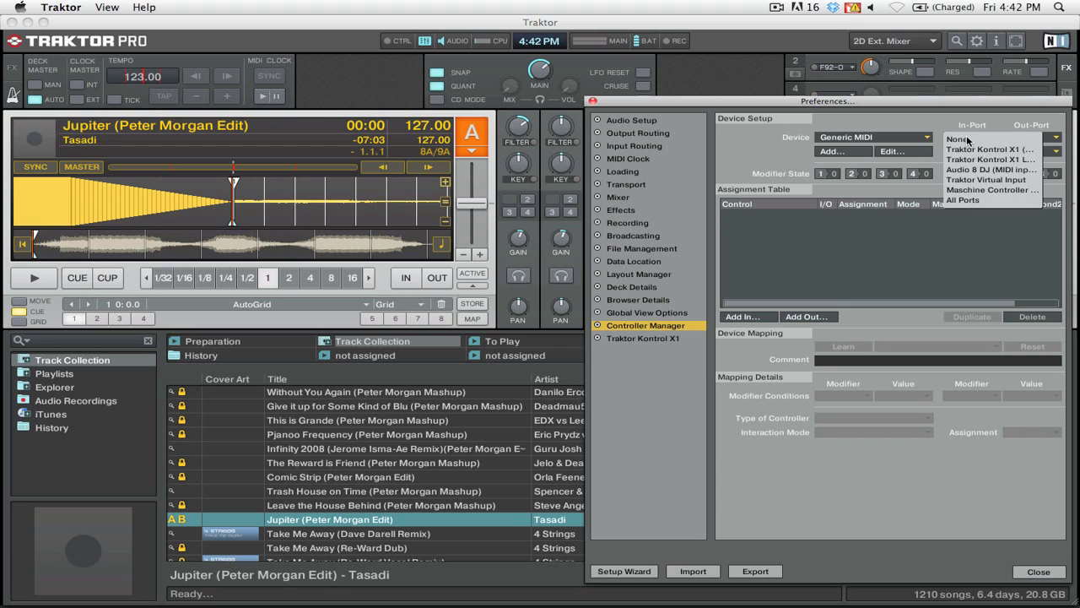
{"action": "left_click", "coordinate": [969, 142]}
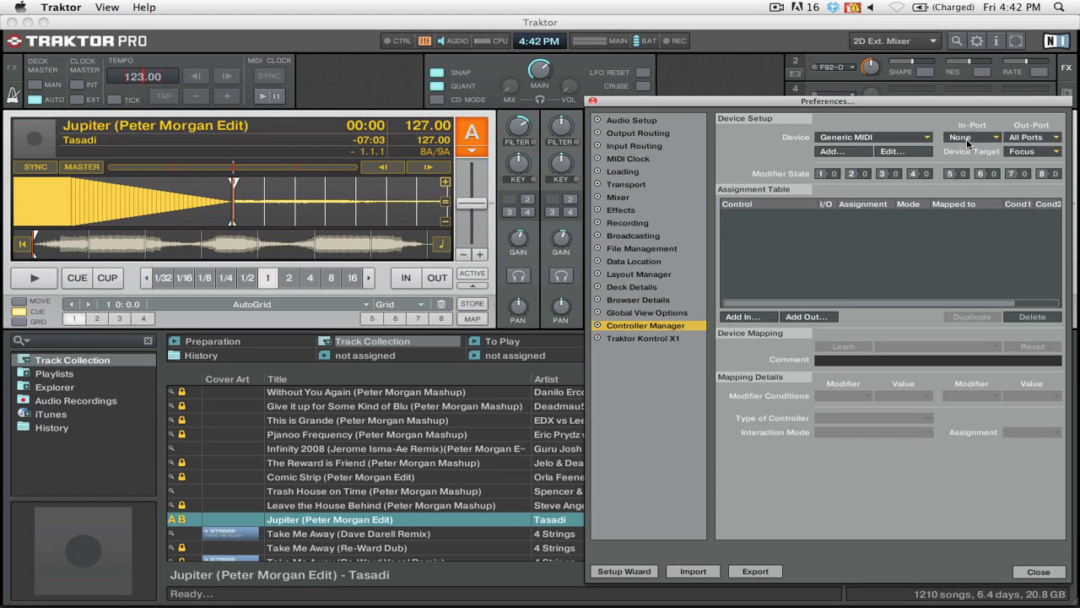
{"action": "left_click", "coordinate": [1041, 142]}
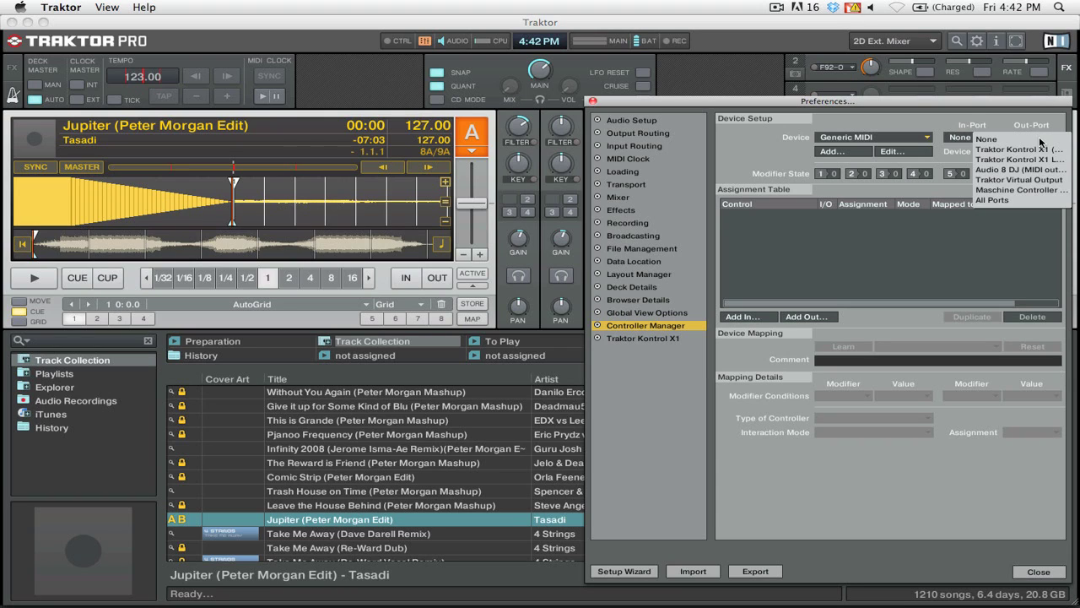
{"action": "left_click", "coordinate": [1023, 180]}
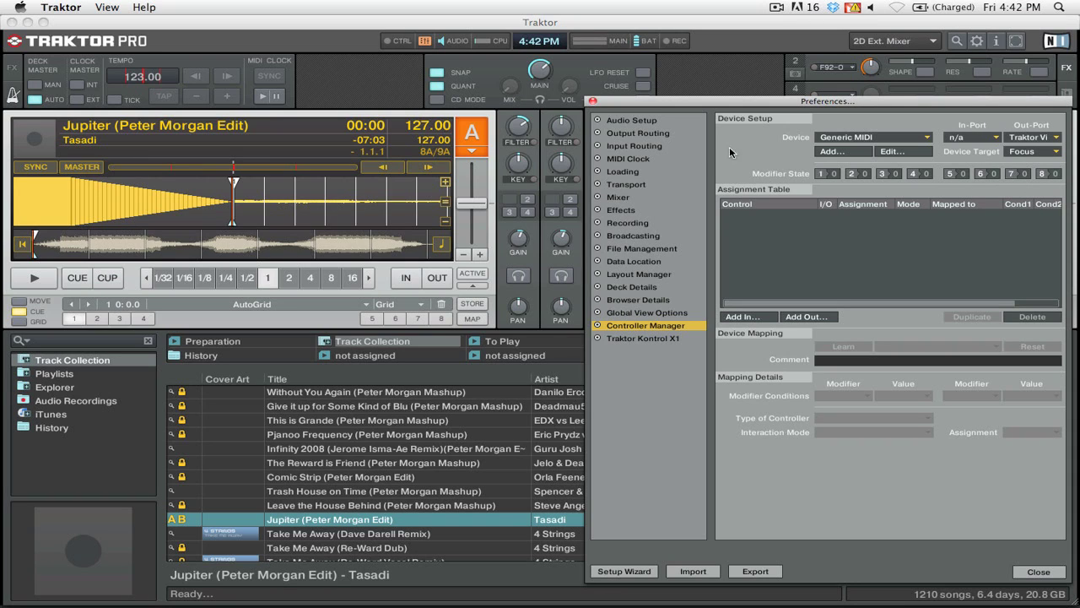
Show the MIDI Clock preferences, with Send MIDI Clock enabled at 0 ms offset
{"action": "left_click", "coordinate": [639, 161]}
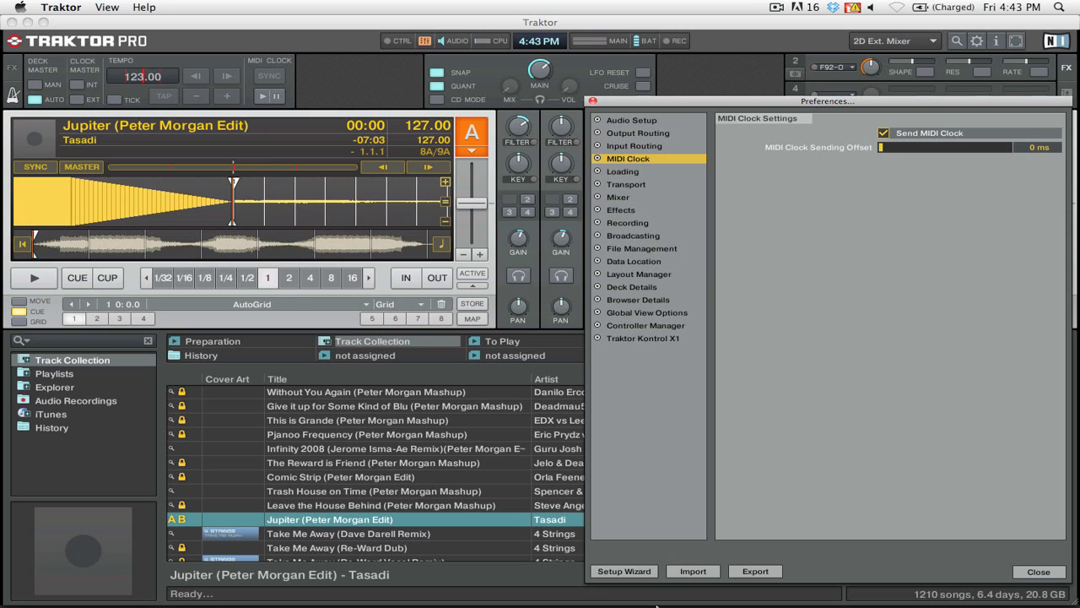
Confirm Traktor Virtual Output is On among Maschine's MIDI inputs and accept the settings
{"action": "left_click", "coordinate": [593, 584]}
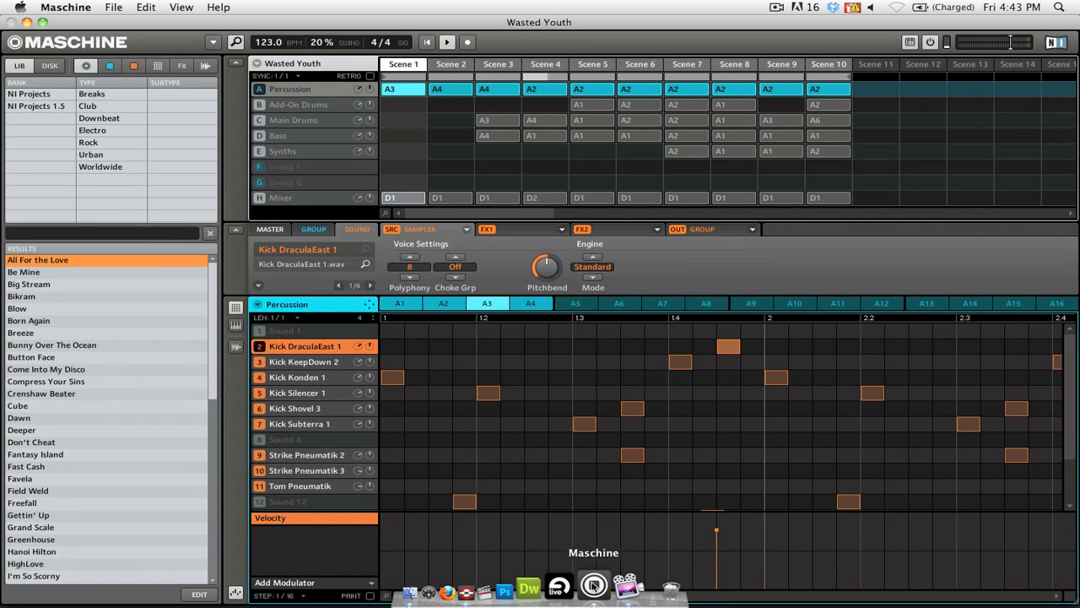
{"action": "left_click", "coordinate": [116, 7]}
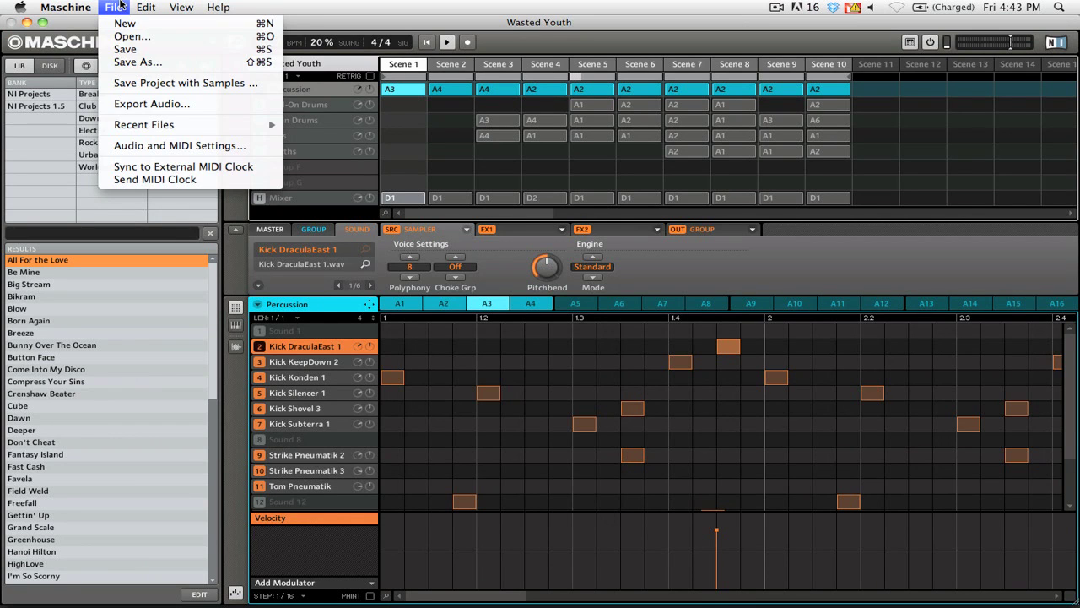
{"action": "left_click", "coordinate": [158, 146]}
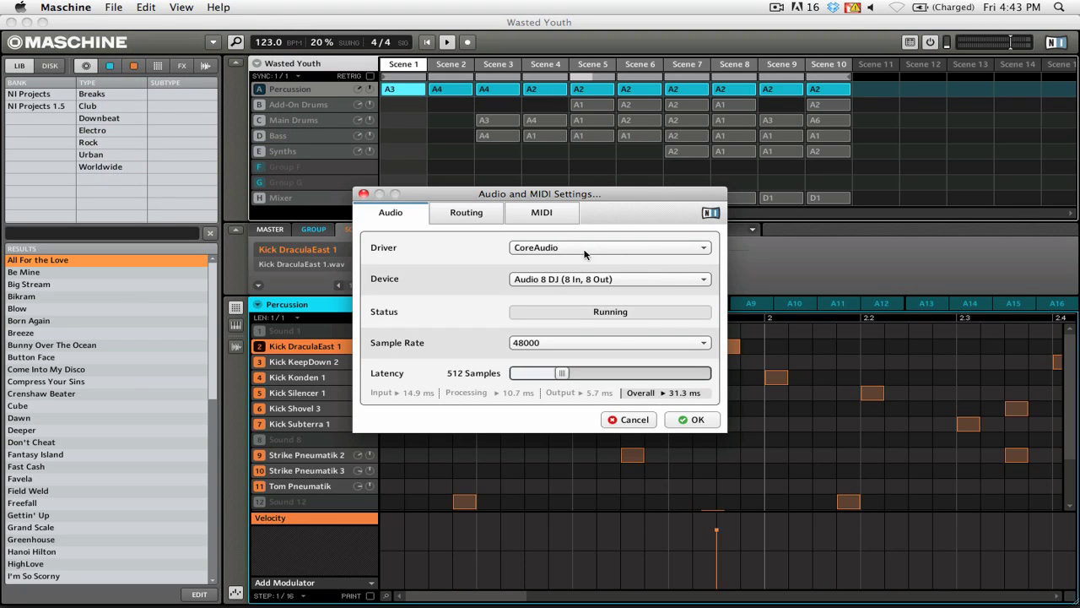
{"action": "left_click", "coordinate": [540, 215]}
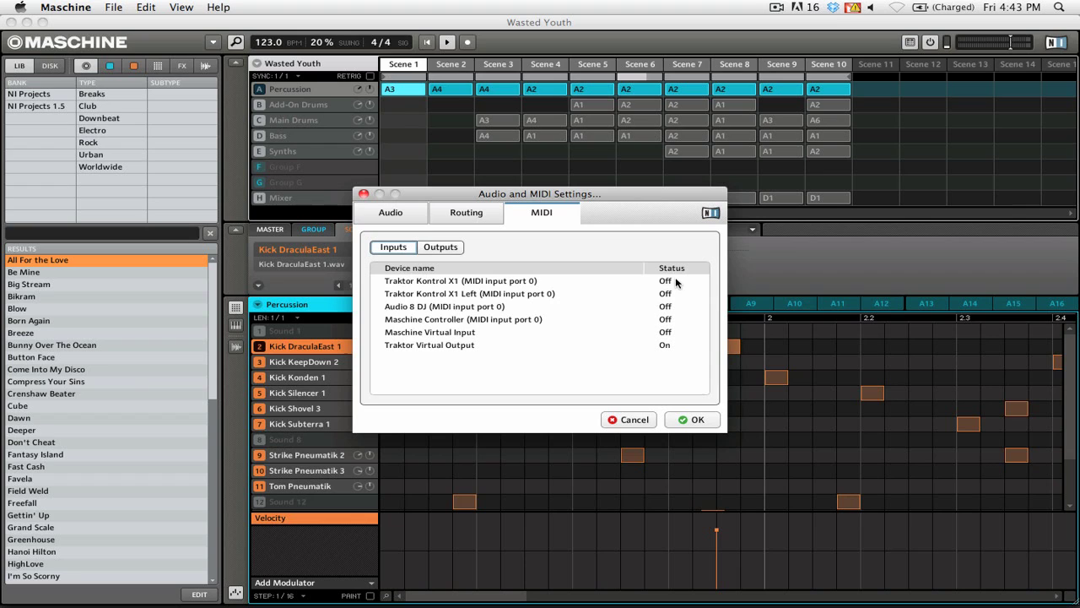
{"action": "left_click", "coordinate": [691, 425]}
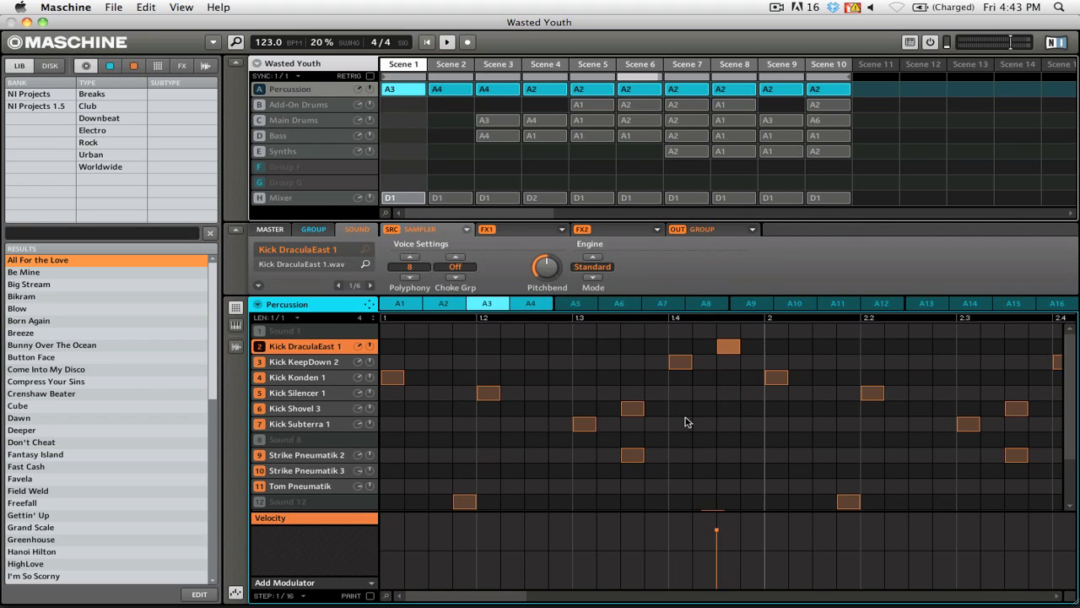
{"action": "left_click", "coordinate": [118, 7]}
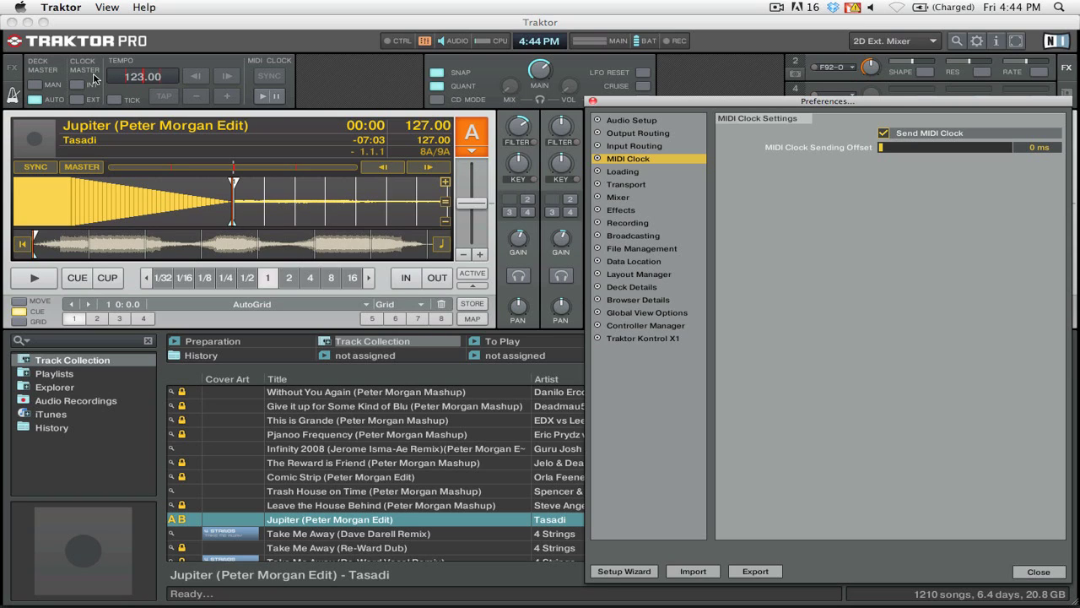
Make the internal clock tempo master and start sending a synced MIDI clock
{"action": "left_click", "coordinate": [13, 72]}
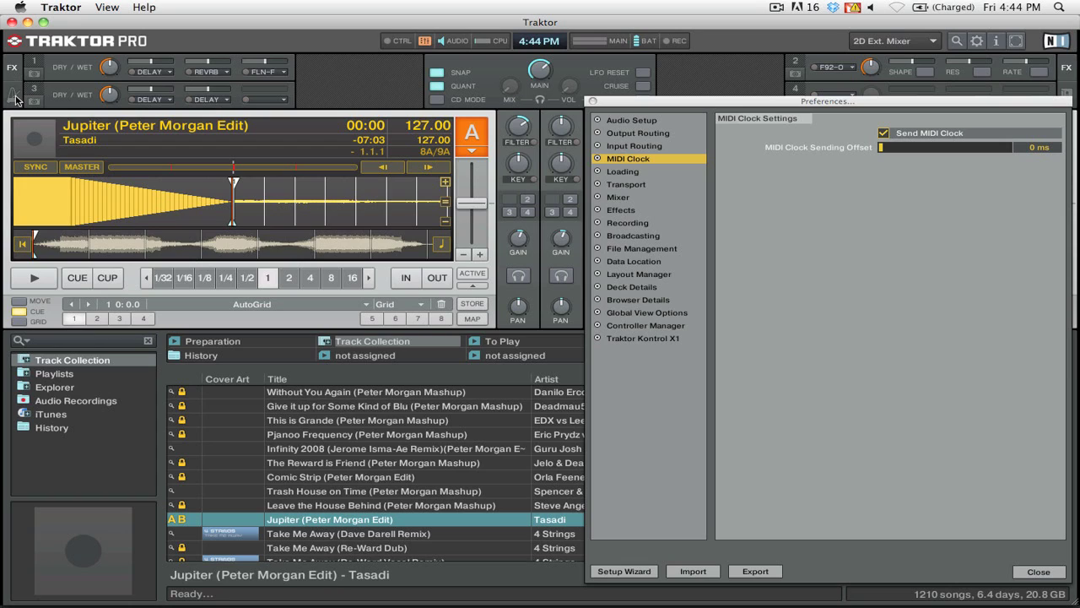
{"action": "left_click", "coordinate": [15, 98]}
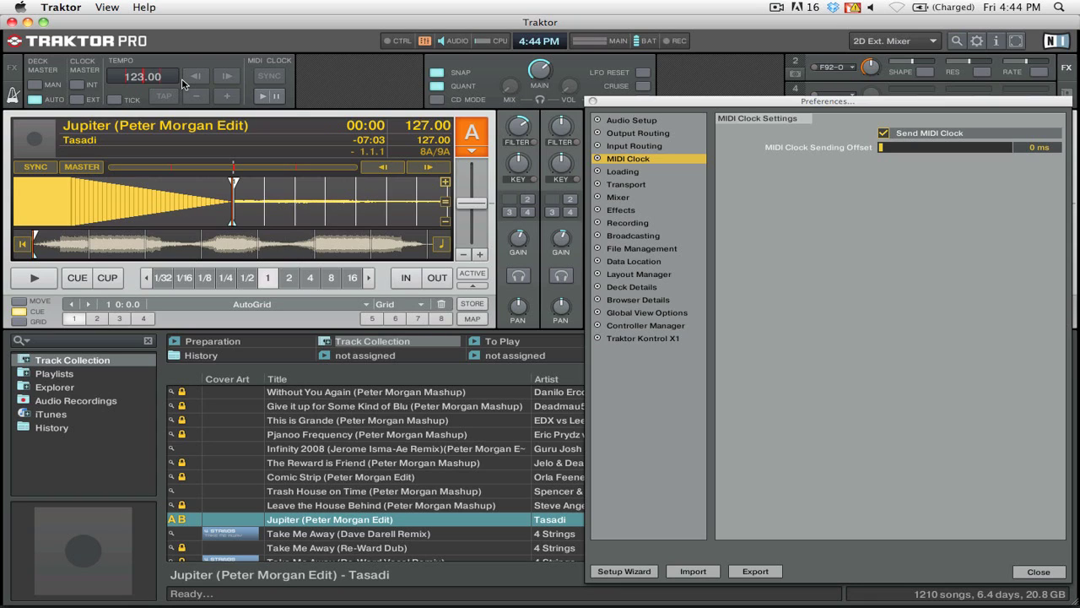
{"action": "left_click", "coordinate": [82, 87]}
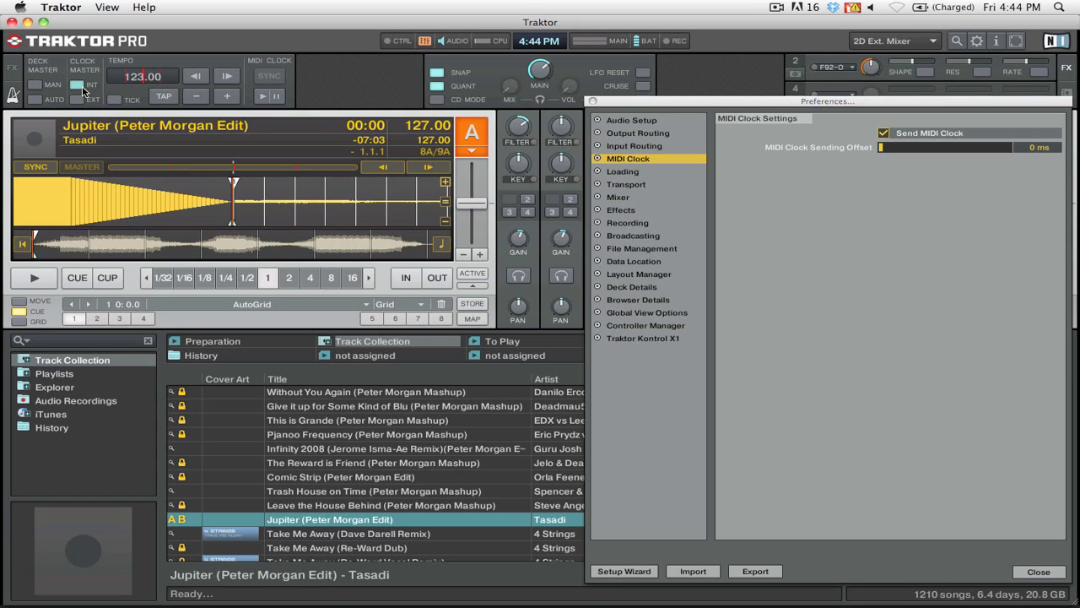
{"action": "left_click", "coordinate": [264, 96]}
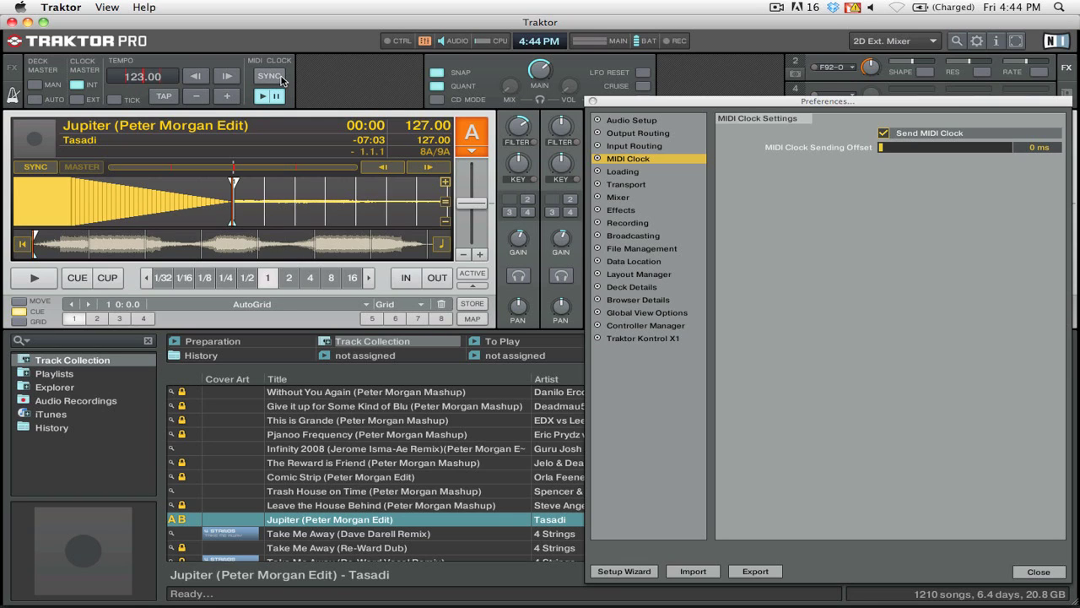
{"action": "left_click", "coordinate": [270, 77]}
Set Traktor's master tempo to 130 BPM and check it in Maschine
{"action": "left_click", "coordinate": [160, 77]}
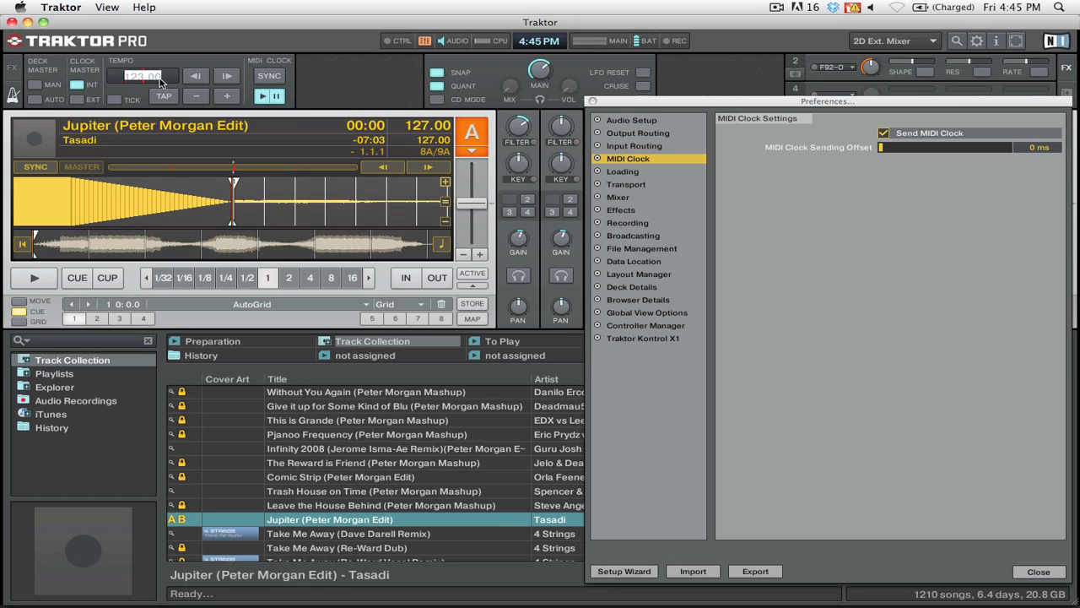
{"action": "type", "text": "130"}
{"action": "key", "text": "Return"}
{"action": "key", "text": "super+Tab"}
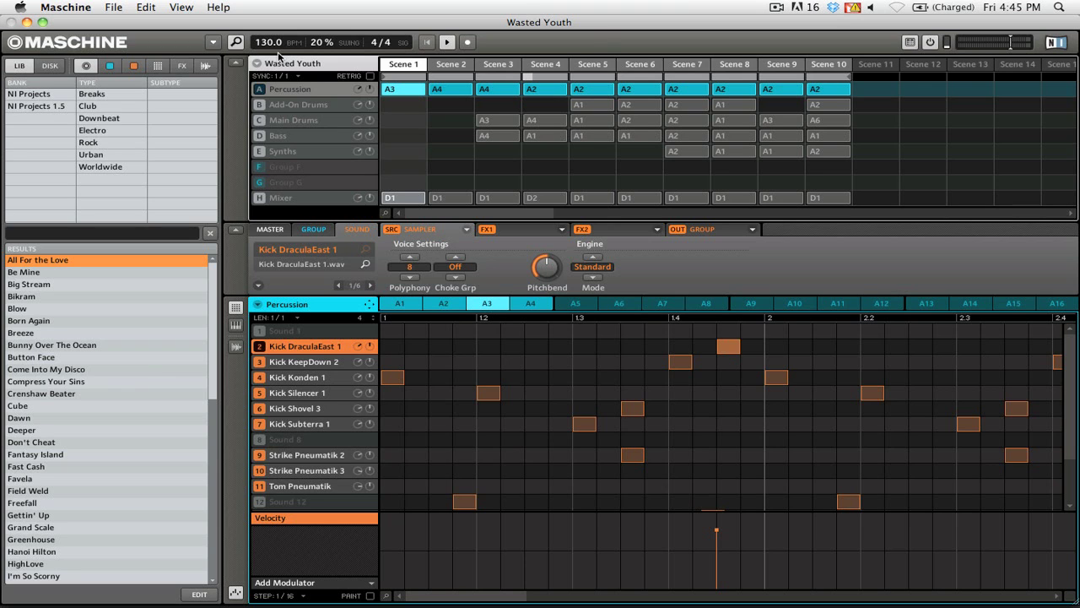
Confirm Maschine reads 130.0 BPM, then return to Traktor
{"action": "key", "text": "super+Tab"}
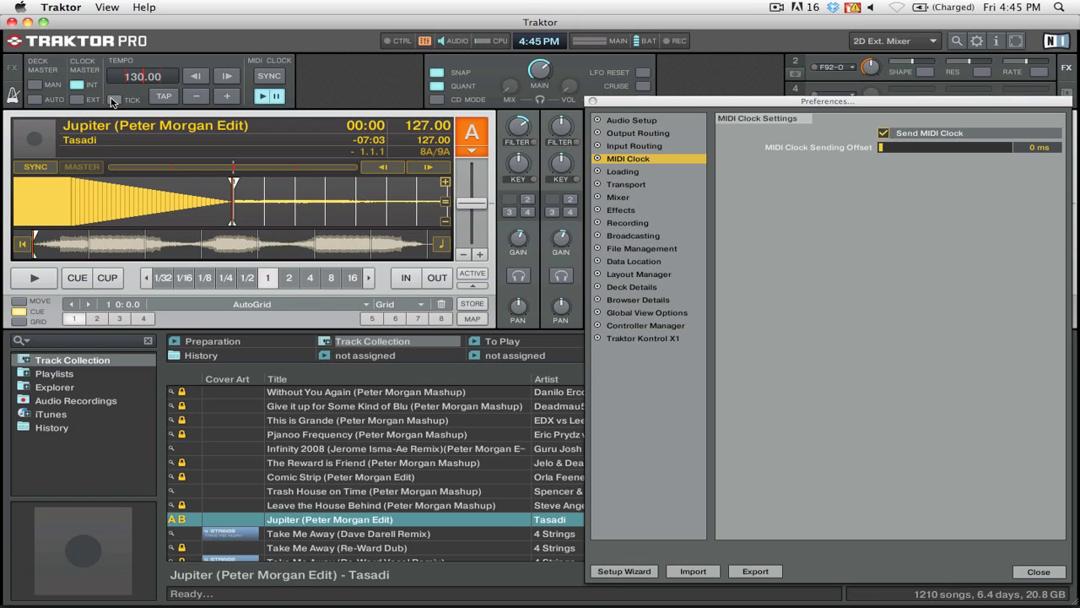
Enable the master clock TICK metronome and cue deck A to the headphones
{"action": "left_click", "coordinate": [114, 100]}
{"action": "left_click", "coordinate": [518, 277]}
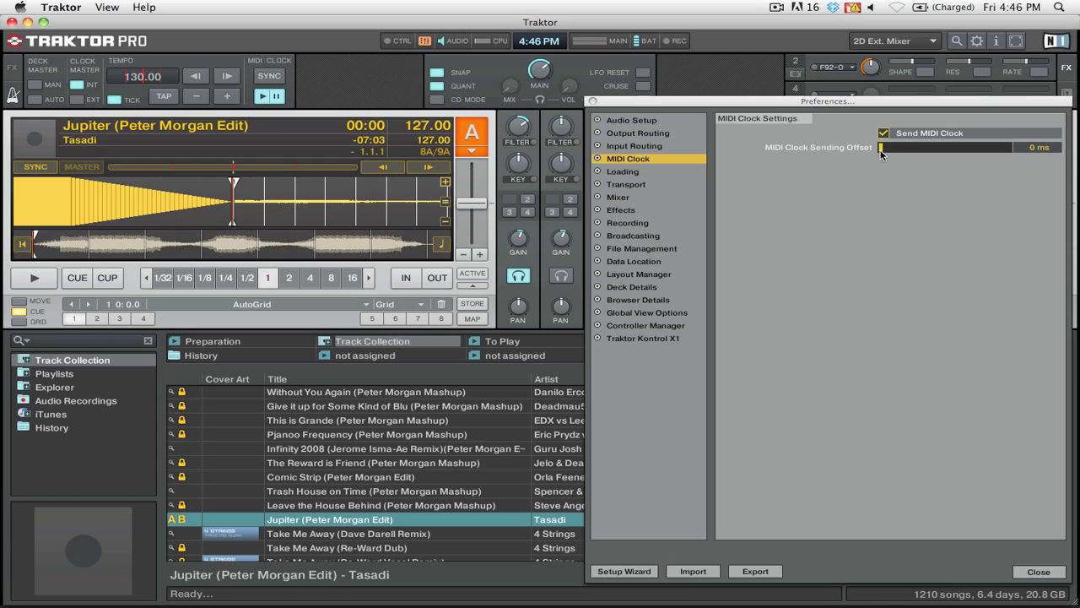
Raise the MIDI Clock Sending Offset to about 32 ms to align the metronomes
{"action": "left_click_drag", "start_coordinate": [880, 152], "coordinate": [923, 152]}
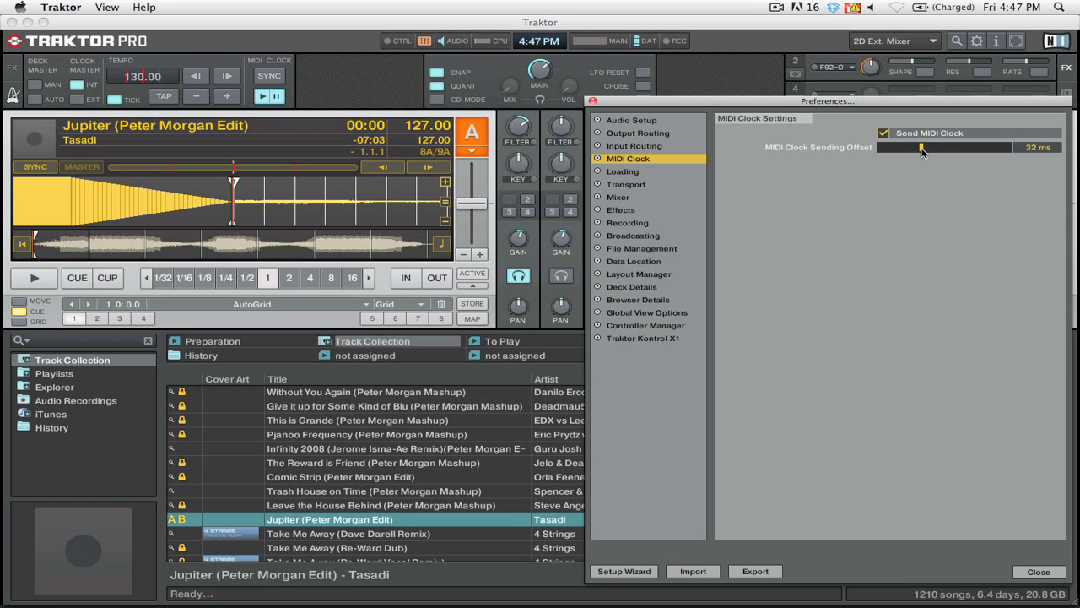